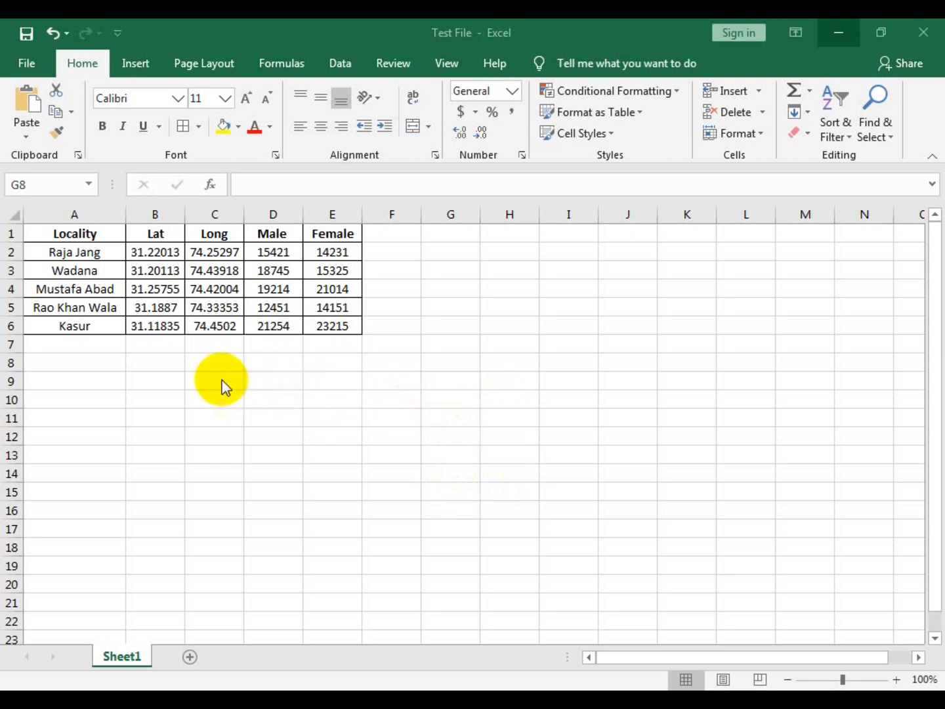
# Step: Save the locality table as a CSV (Comma delimited) file named Test File on Local Disk (F:)
pyautogui.click(42, 234)
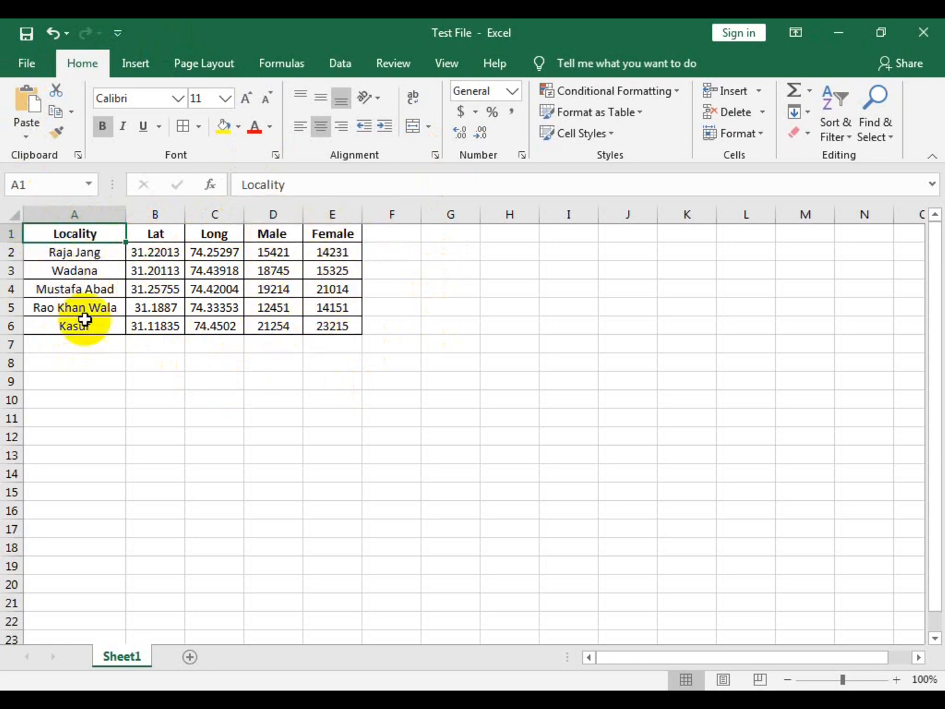
pyautogui.moveTo(42, 232); pyautogui.dragTo(347, 315)
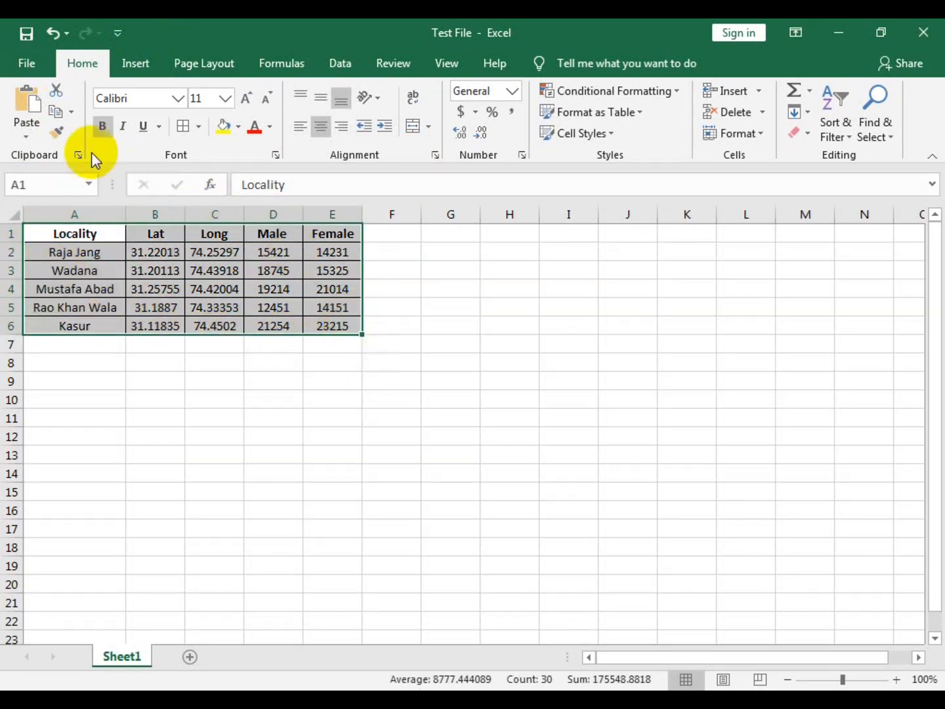
pyautogui.click(33, 63)
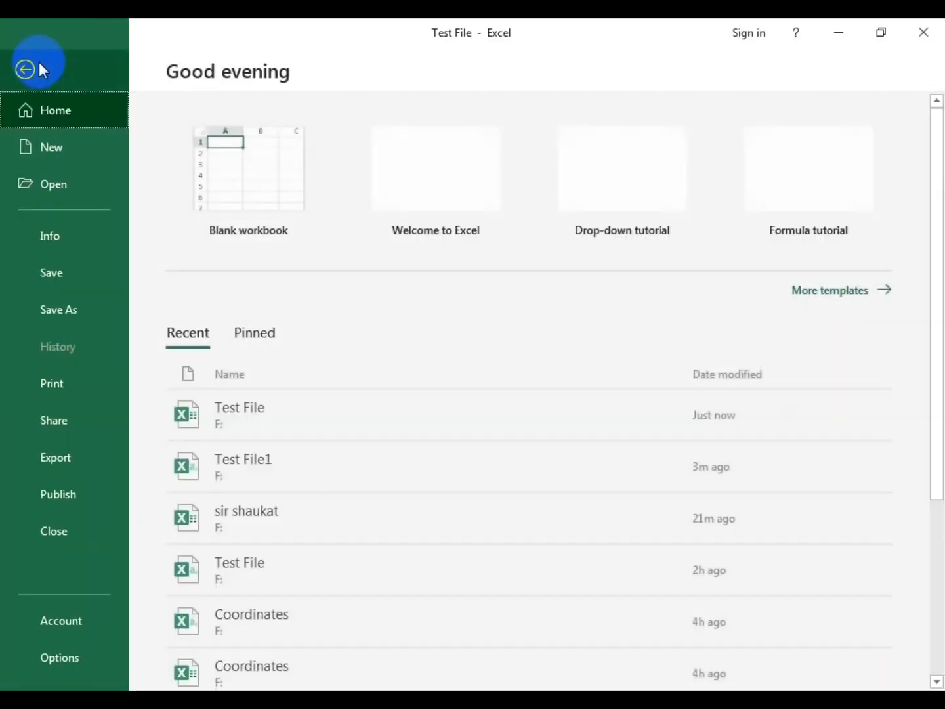
pyautogui.click(67, 310)
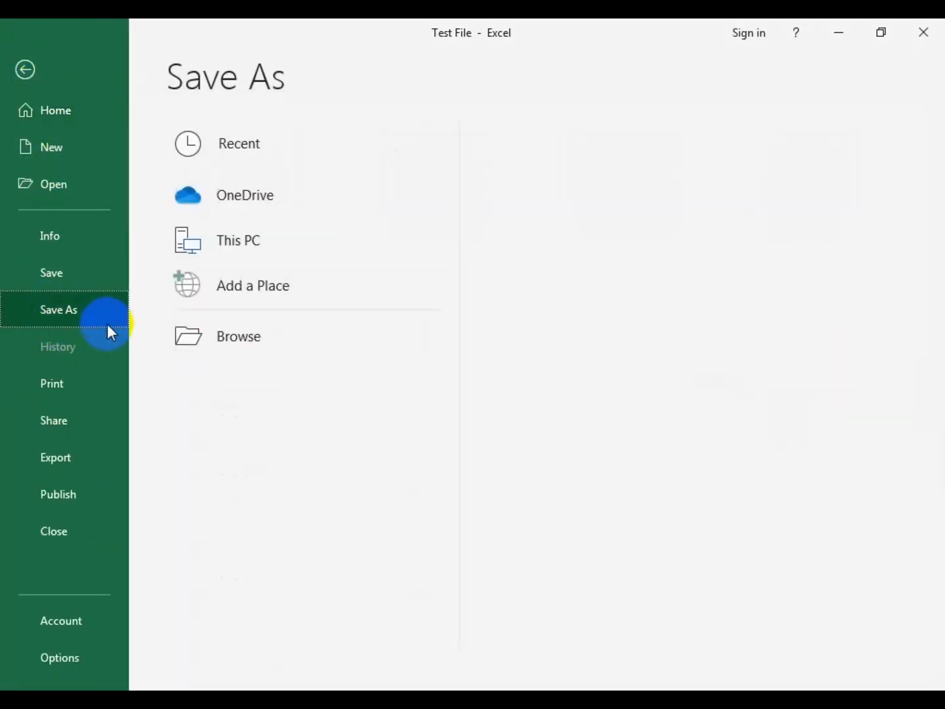
pyautogui.click(191, 337)
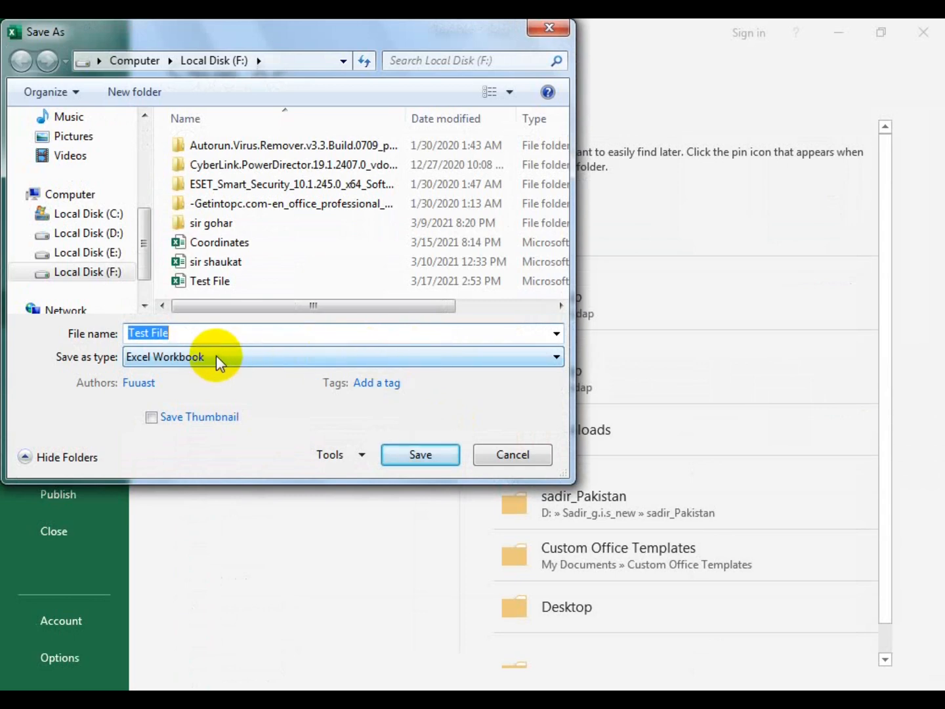
pyautogui.click(217, 357)
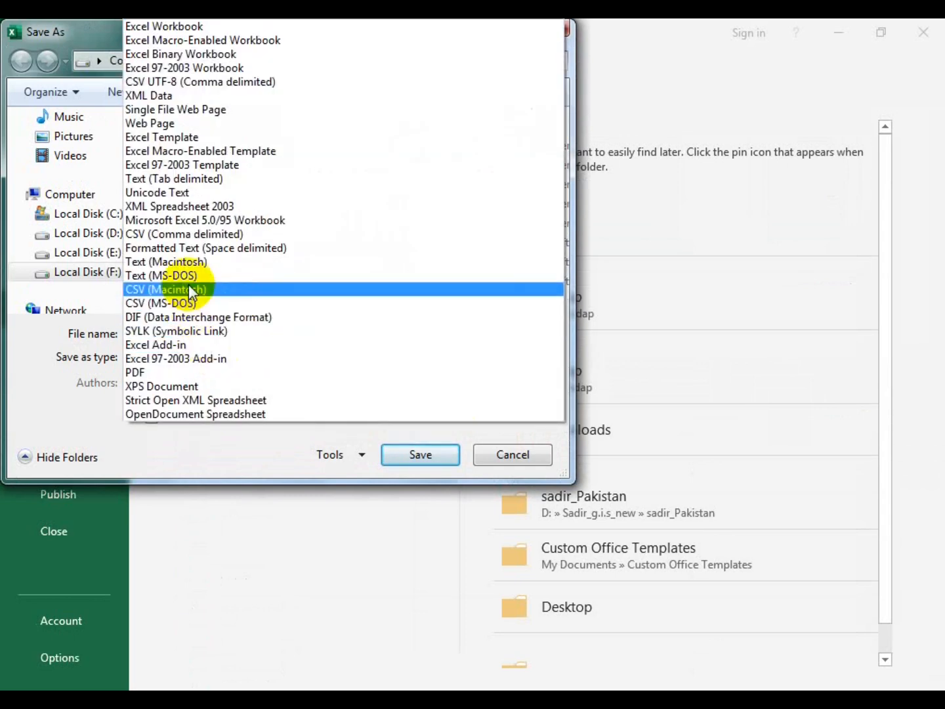
pyautogui.click(203, 238)
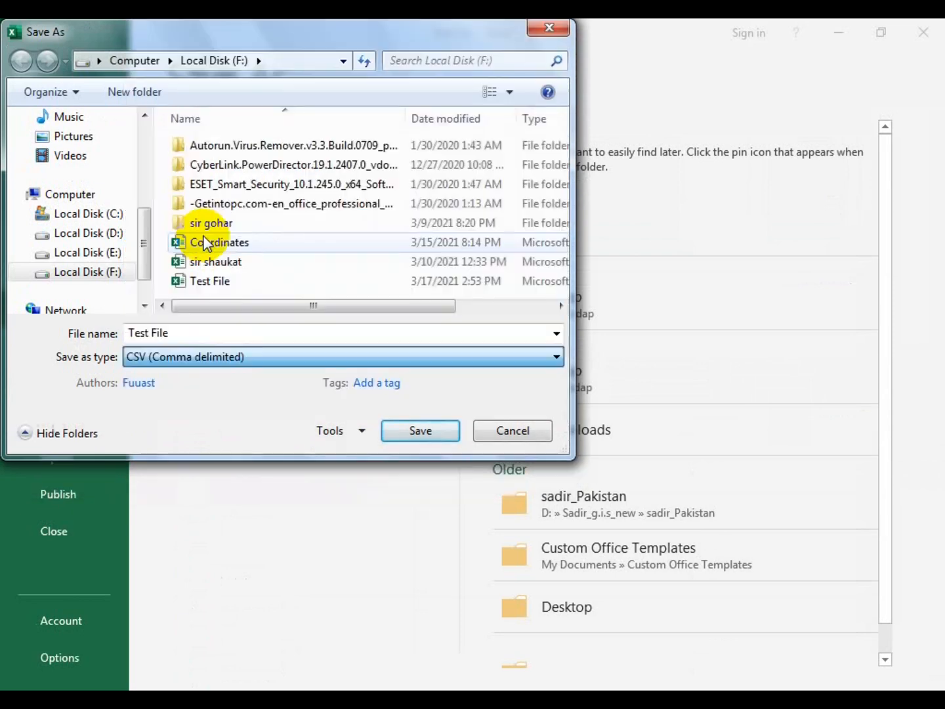
pyautogui.click(420, 432)
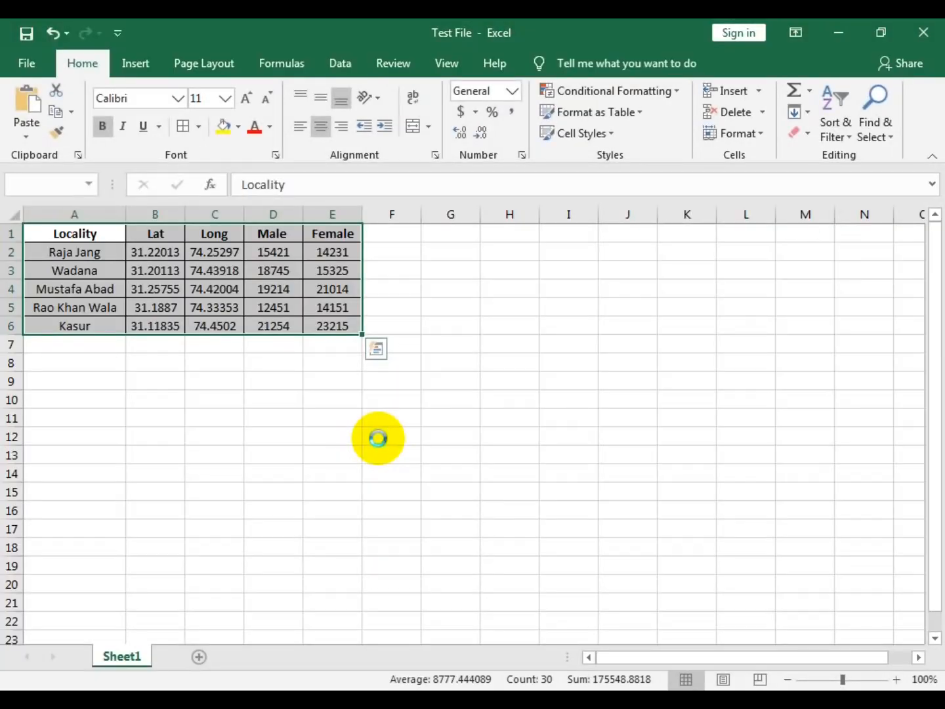
pyautogui.click(397, 417)
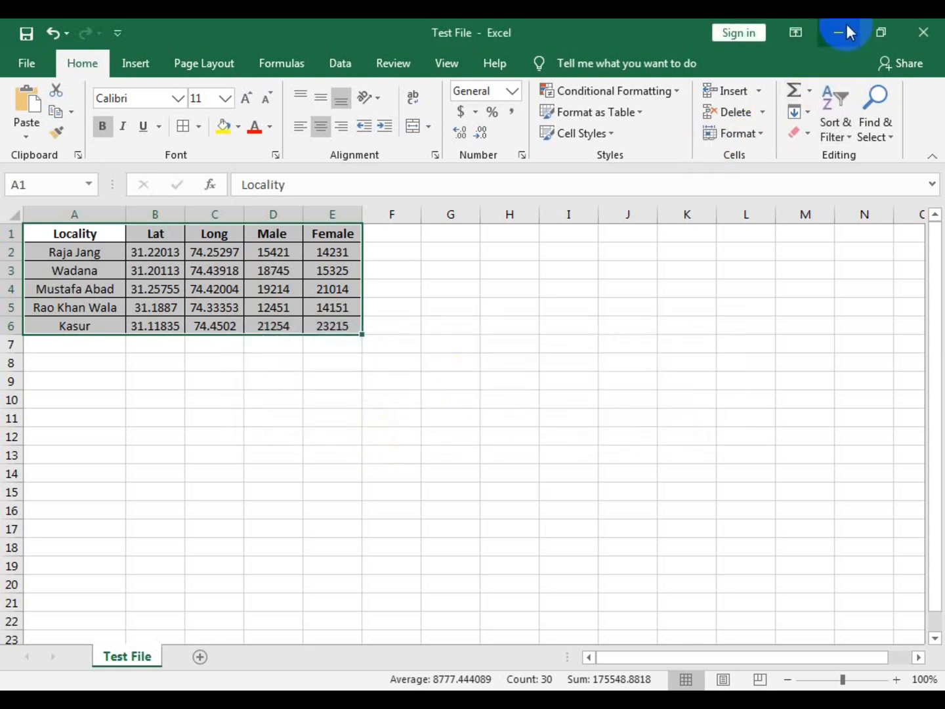
# Step: Switch to Google Earth Pro and import the comma-separated Test File from Local Disk (F:)
pyautogui.hotkey('alt', 'Tab')
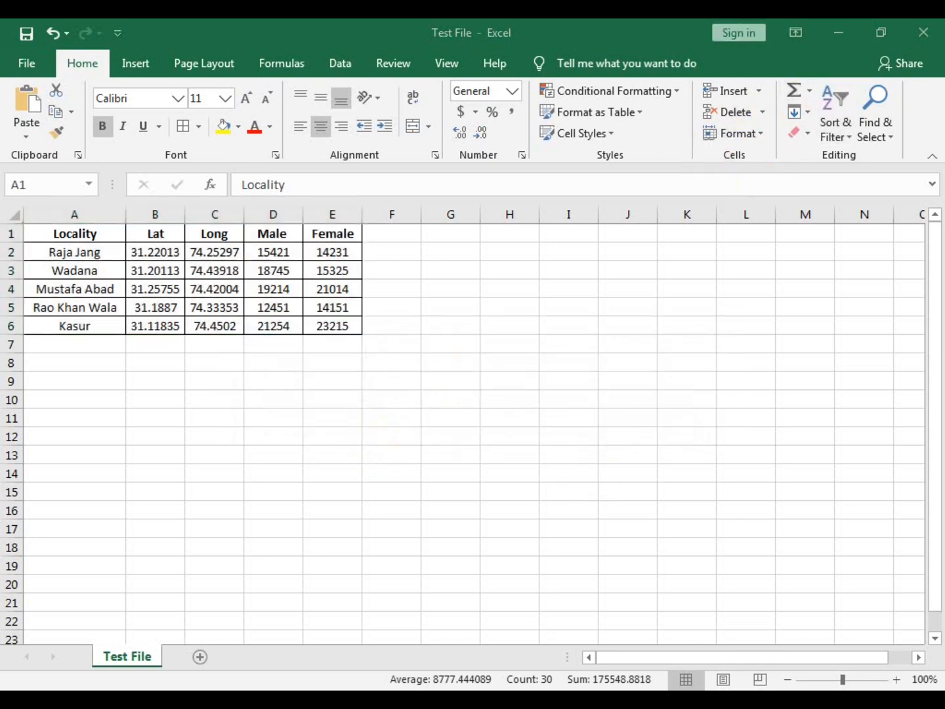
pyautogui.click(706, 219)
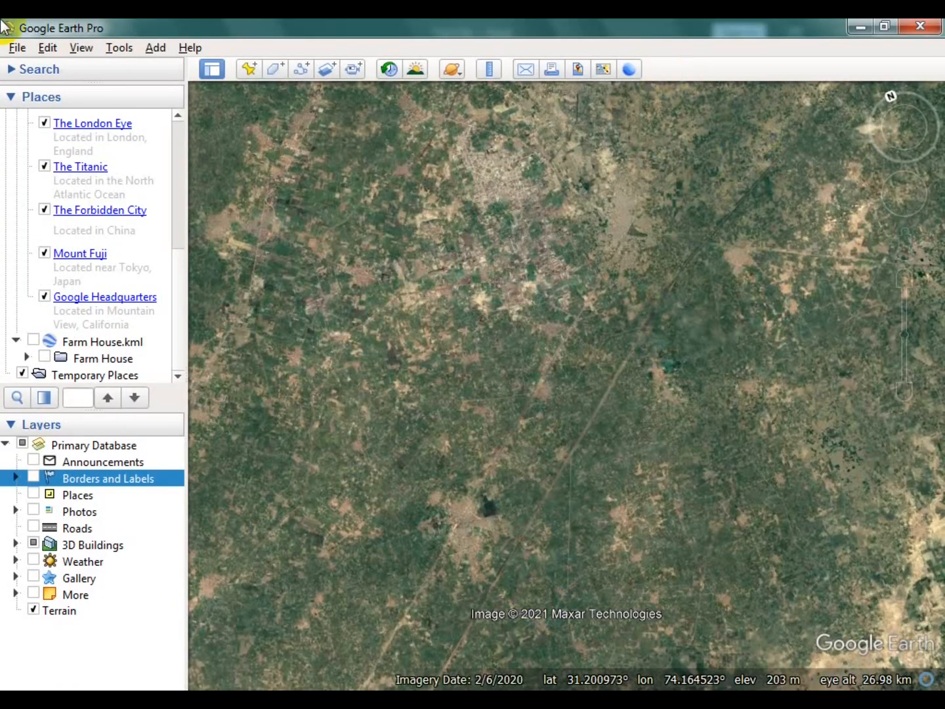
pyautogui.click(20, 49)
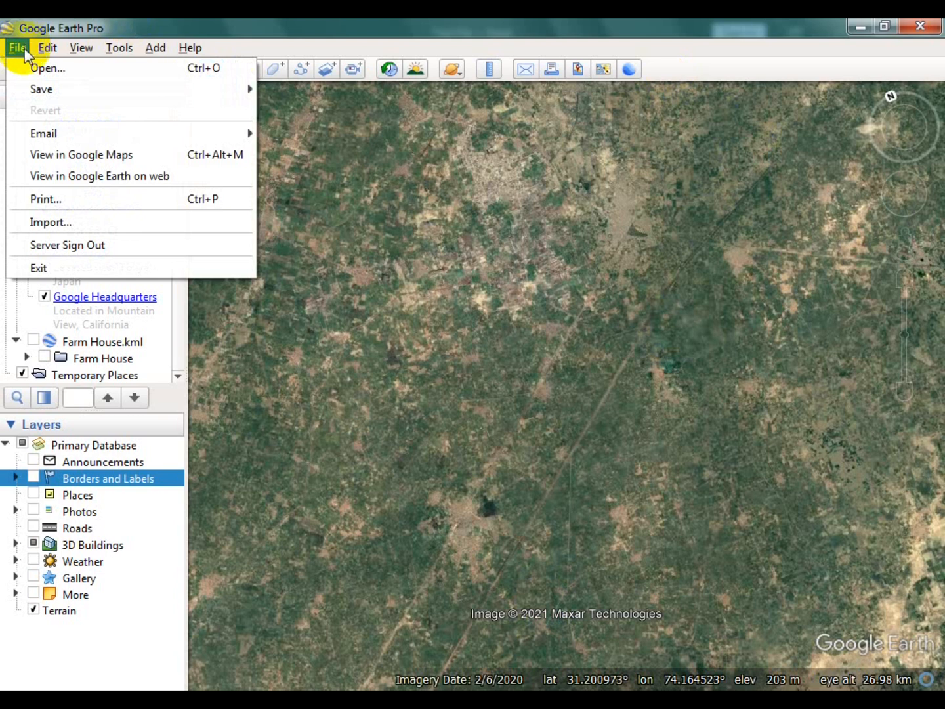
pyautogui.click(37, 224)
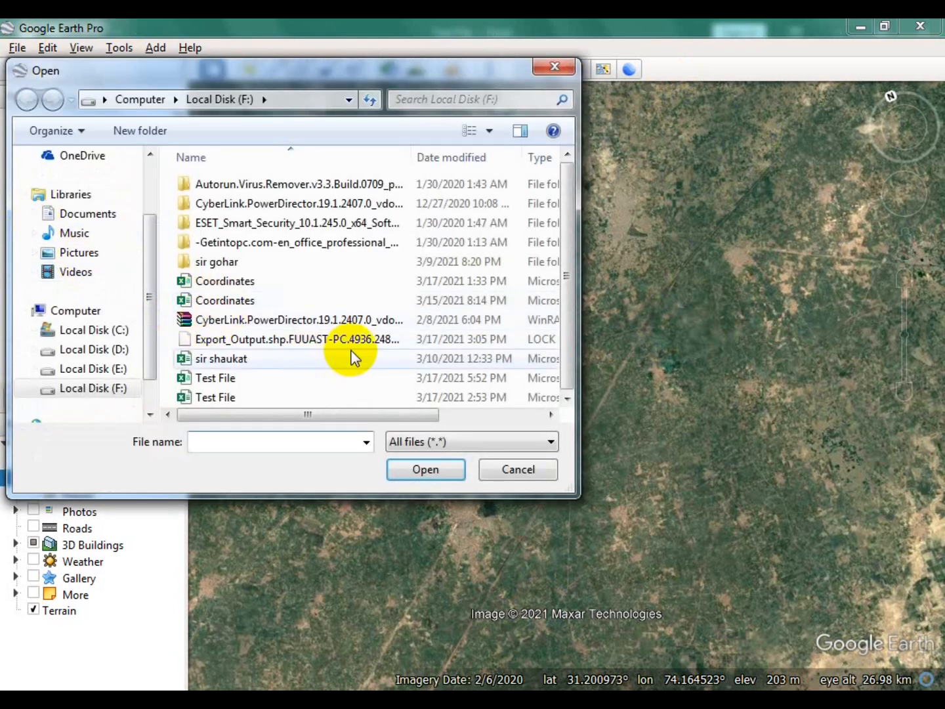
pyautogui.moveTo(570, 200); pyautogui.dragTo(570, 257)
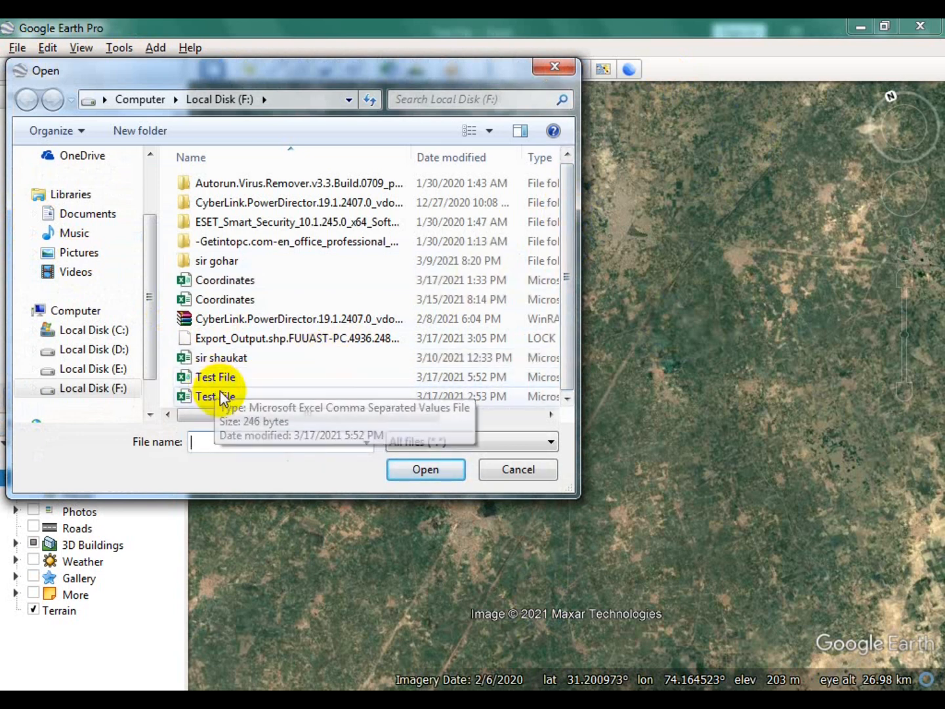
pyautogui.click(202, 412)
pyautogui.moveTo(202, 415); pyautogui.dragTo(295, 419)
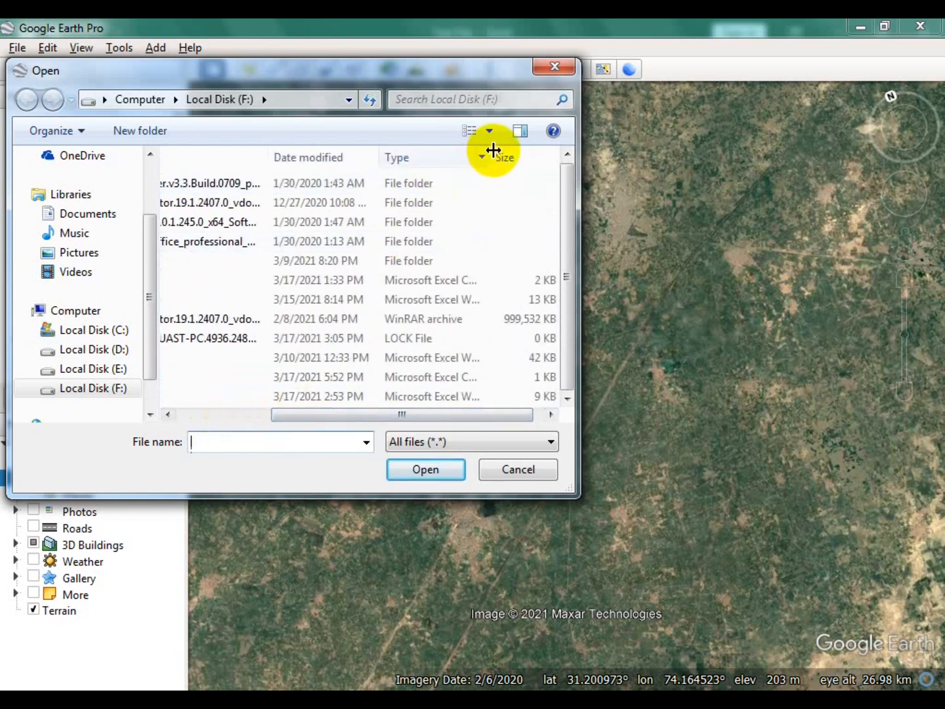
pyautogui.moveTo(492, 157); pyautogui.dragTo(555, 162)
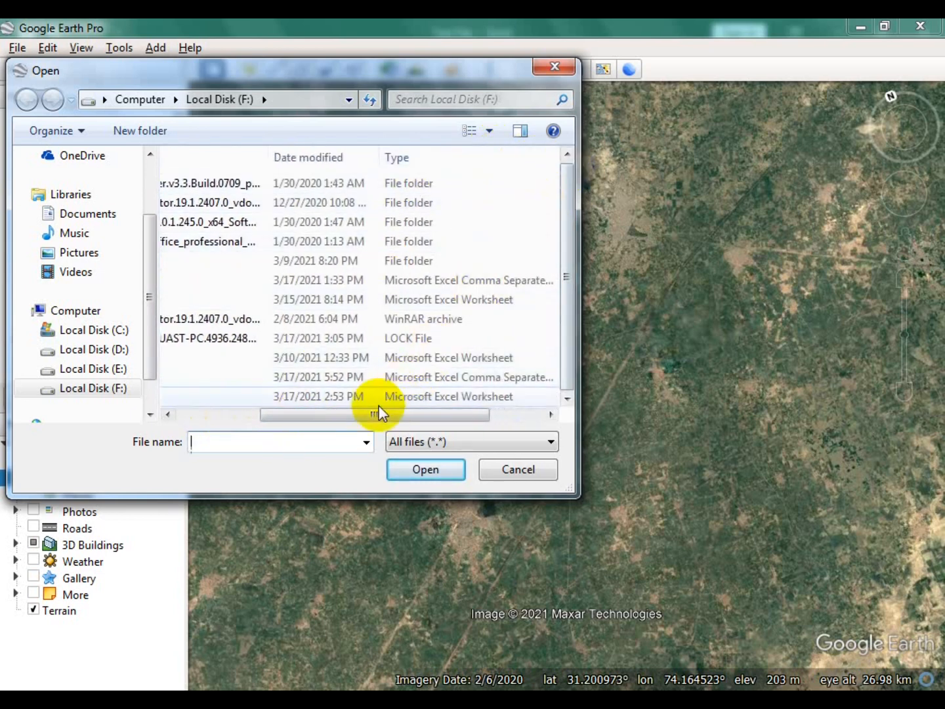
pyautogui.moveTo(391, 416); pyautogui.dragTo(276, 419)
pyautogui.click(224, 381)
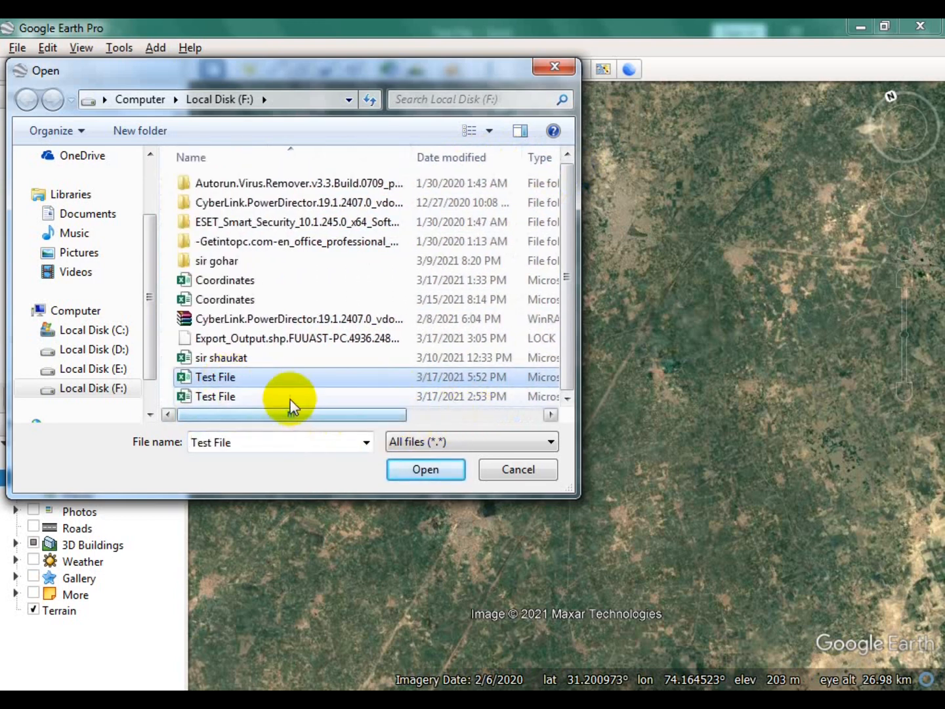
pyautogui.click(426, 469)
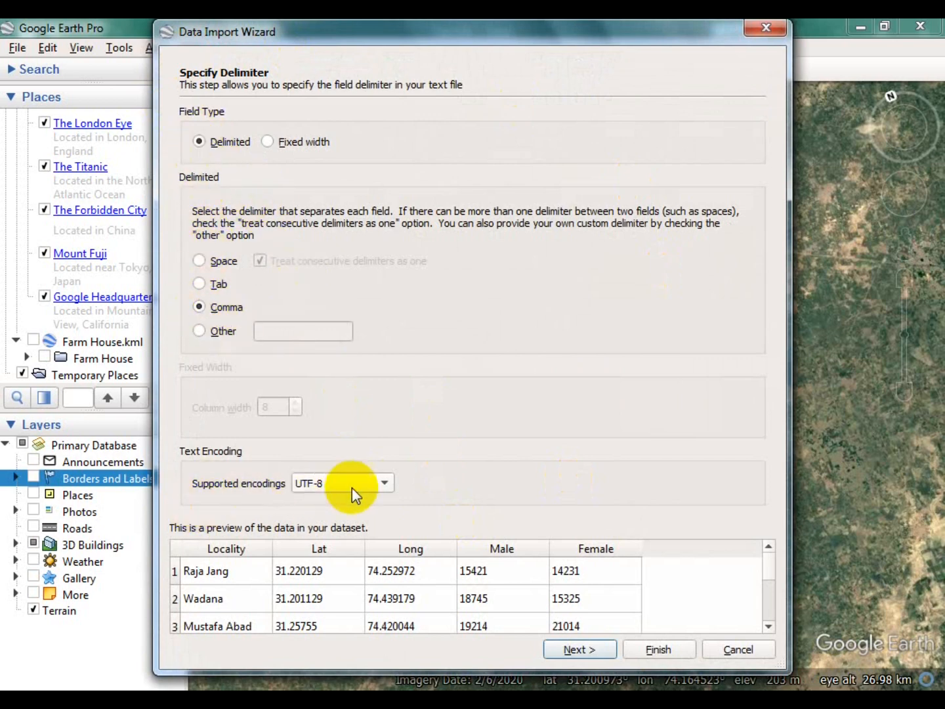
# Step: Complete the data import with comma-delimited fields, Lat and Long as the coordinate fields, and the proposed field types
pyautogui.moveTo(475, 34)
pyautogui.mouseDown()
pyautogui.moveTo(475, 18)
pyautogui.moveTo(480, 34)
pyautogui.mouseUp()
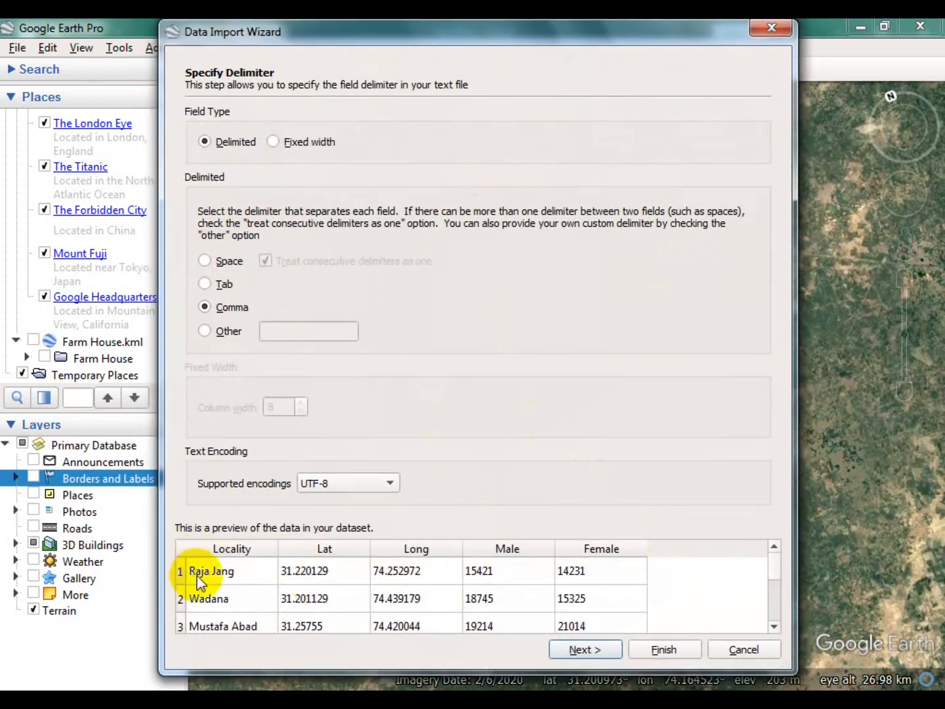
pyautogui.click(777, 572)
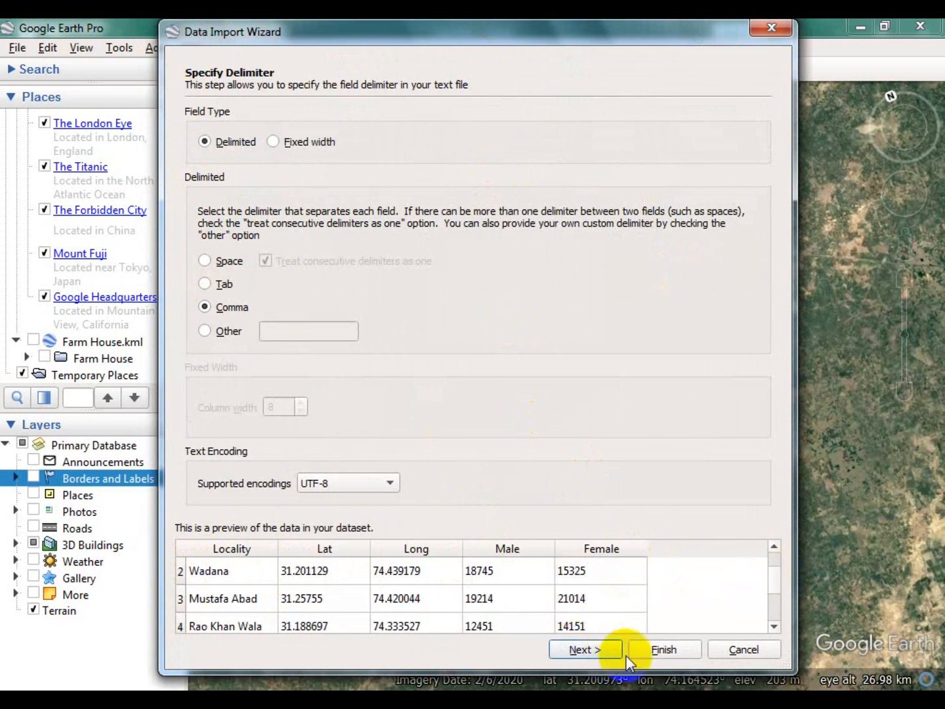
pyautogui.click(577, 649)
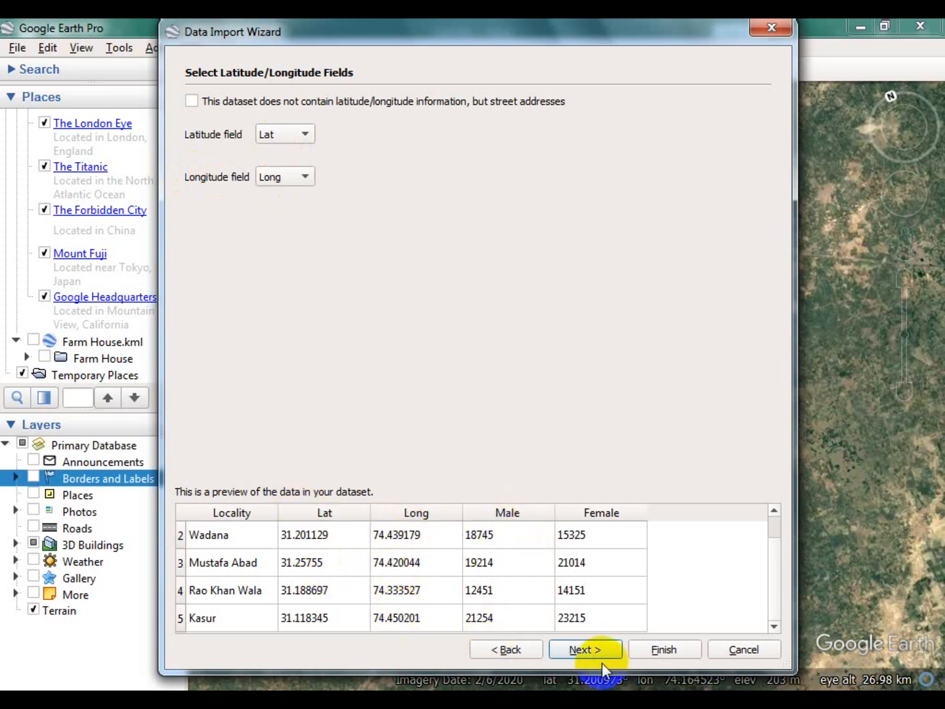
pyautogui.click(581, 649)
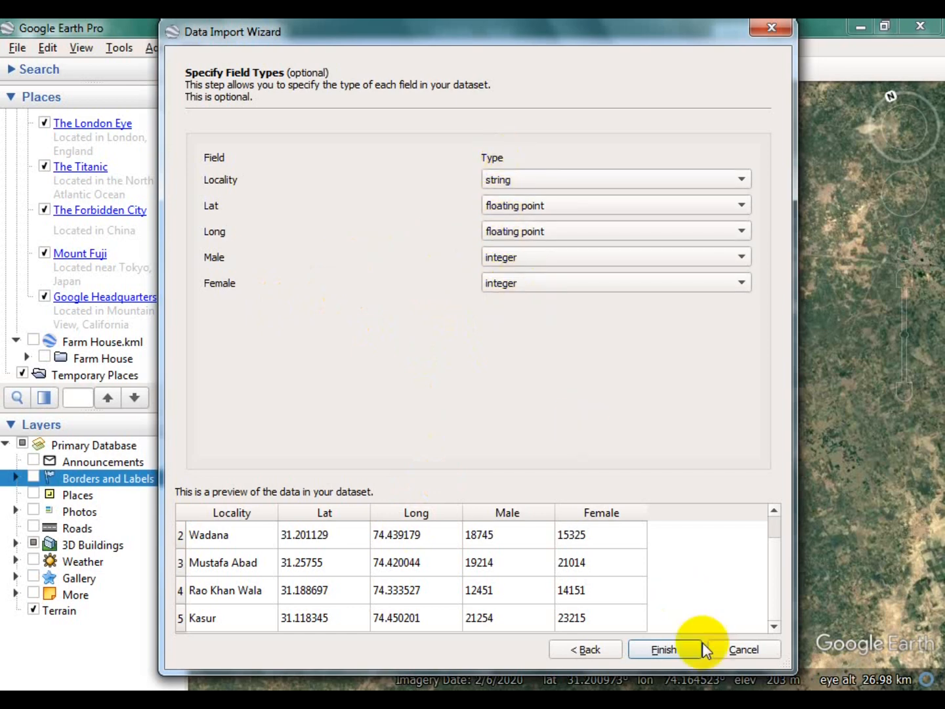
pyautogui.click(662, 651)
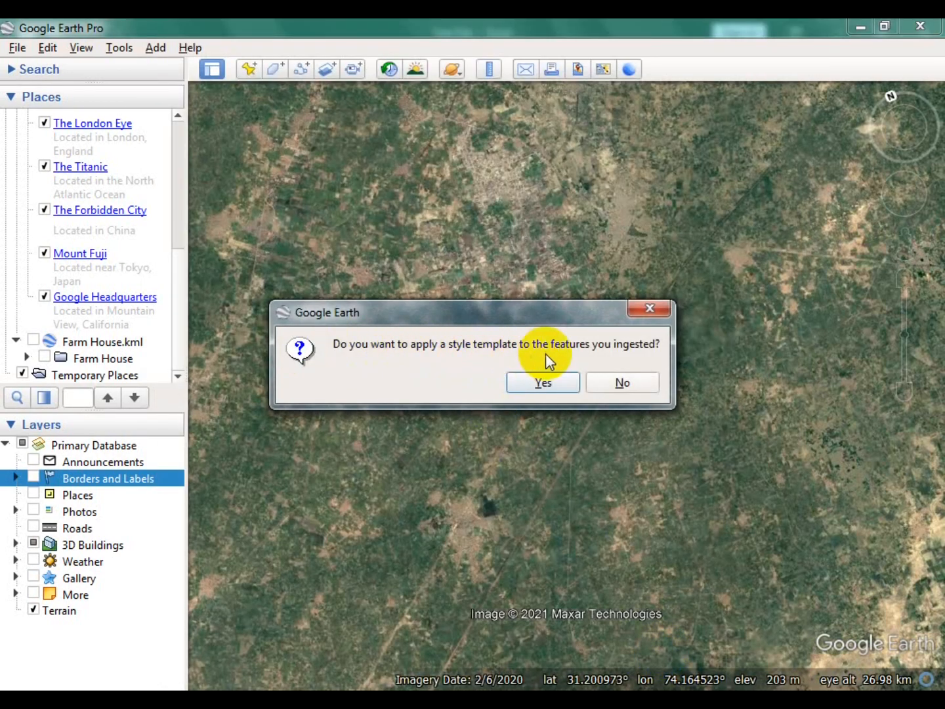
# Step: Create a new style template for the imported features with Locality as the name field
pyautogui.click(530, 385)
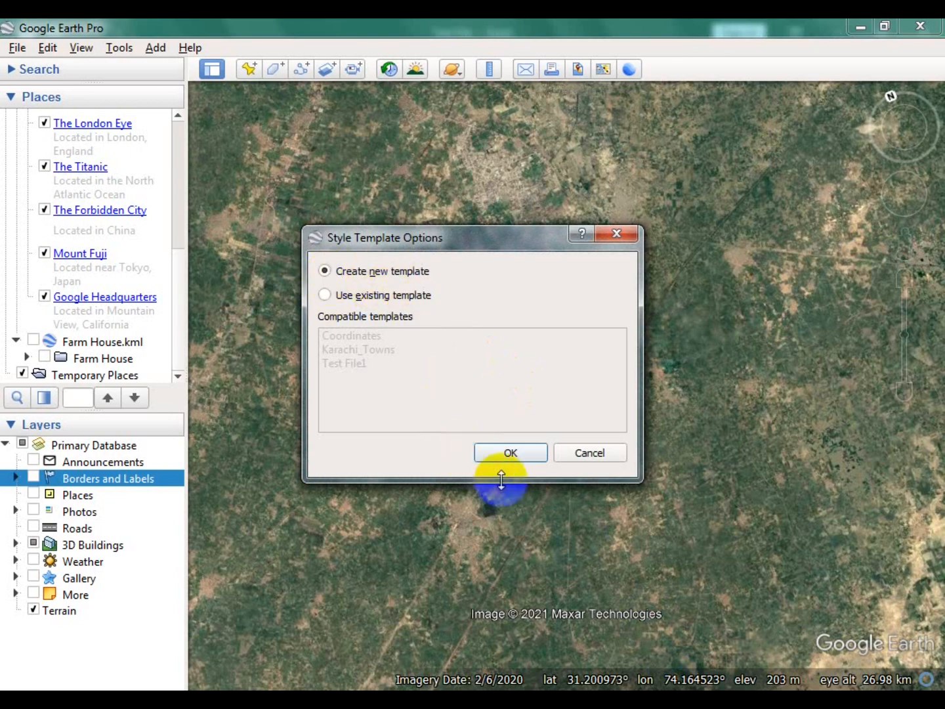
pyautogui.click(511, 454)
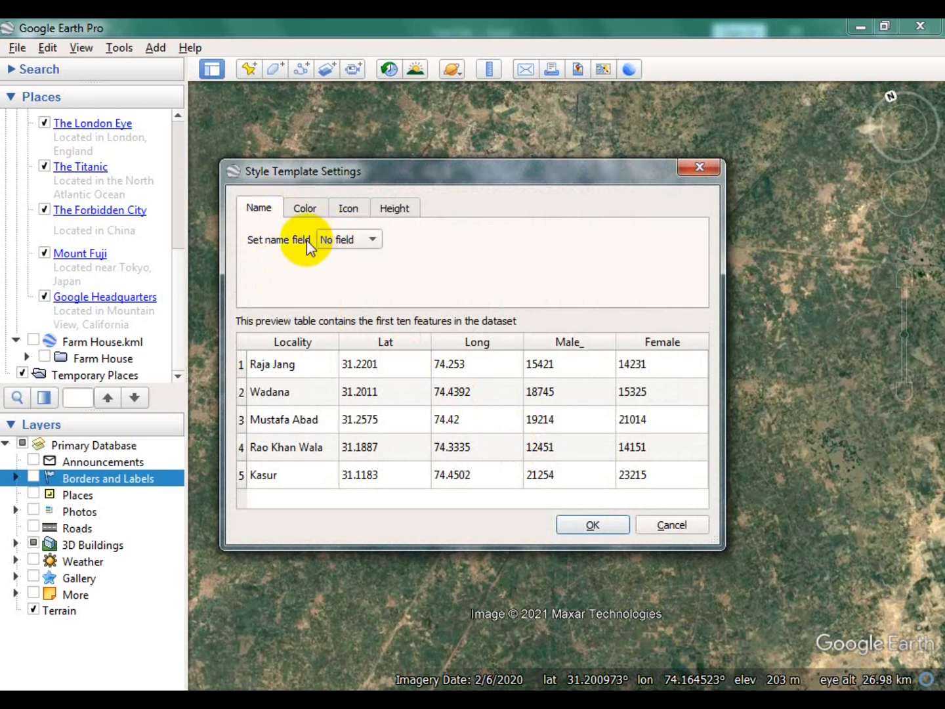
pyautogui.click(343, 239)
pyautogui.click(343, 261)
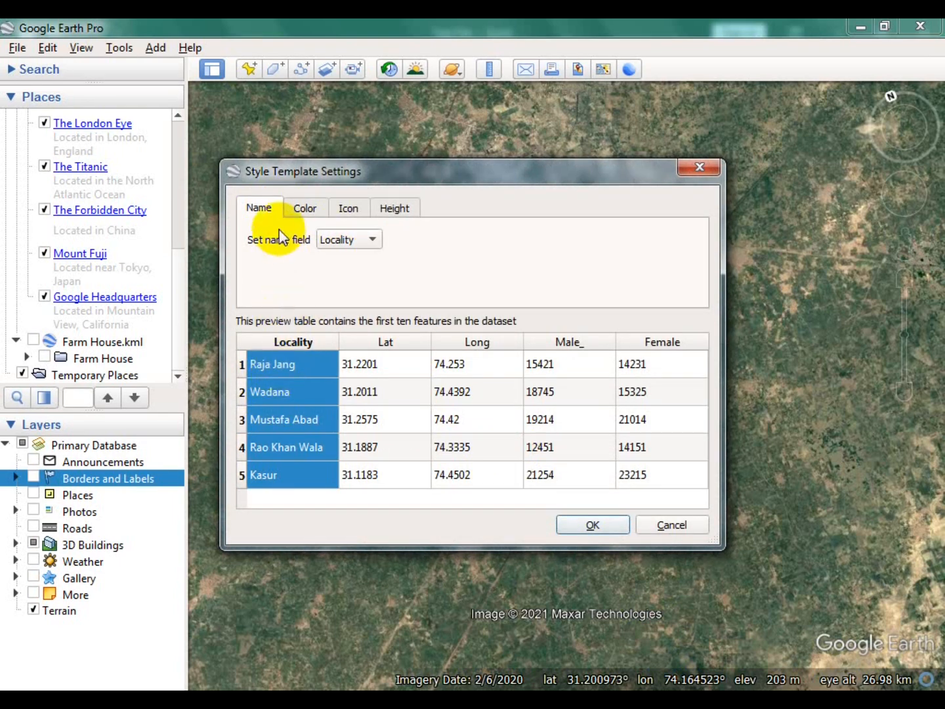
# Step: Keep a single color in the style template and use the yellow pushpin icon for all features
pyautogui.click(304, 207)
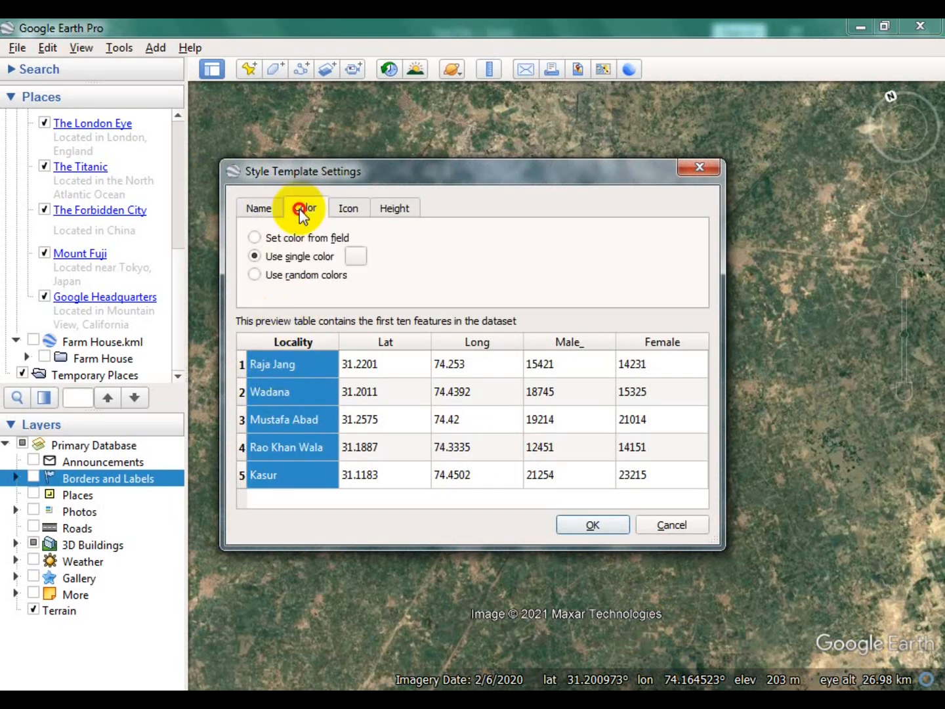
pyautogui.click(346, 207)
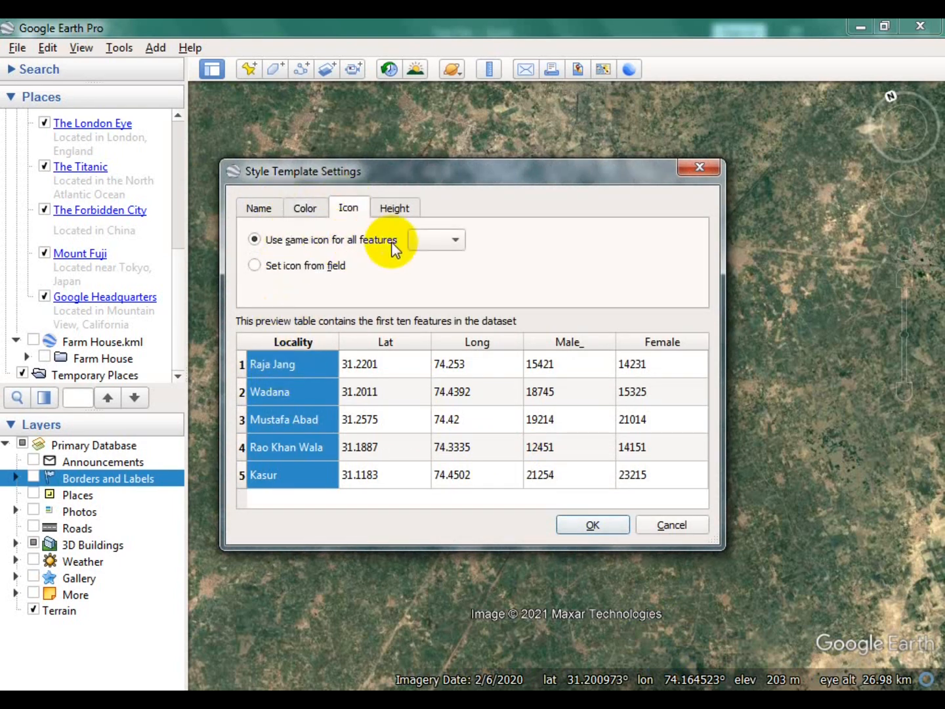
pyautogui.click(424, 241)
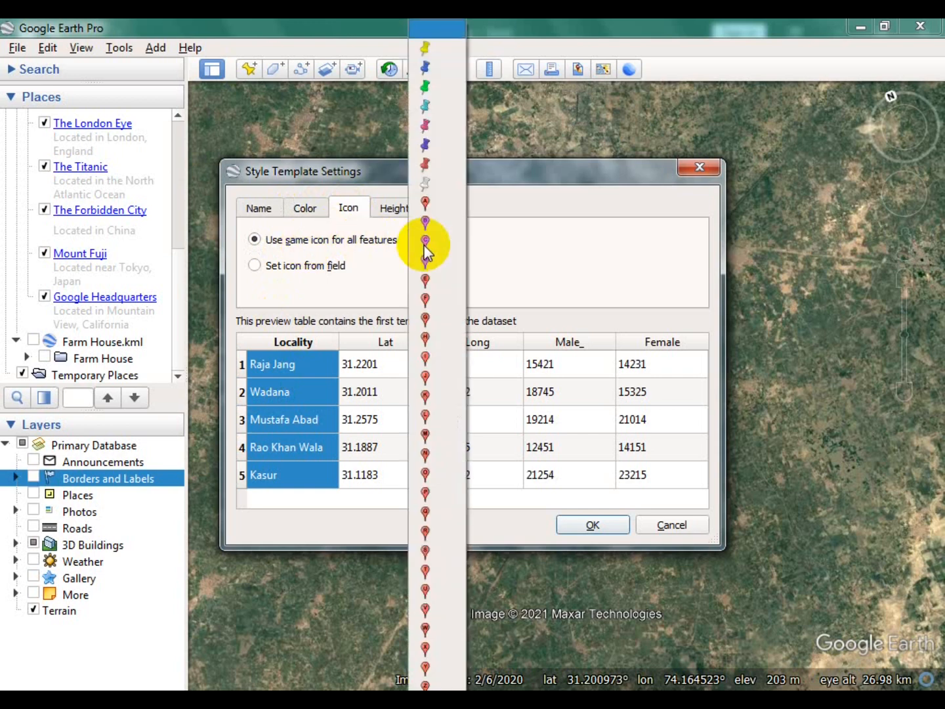
pyautogui.click(429, 53)
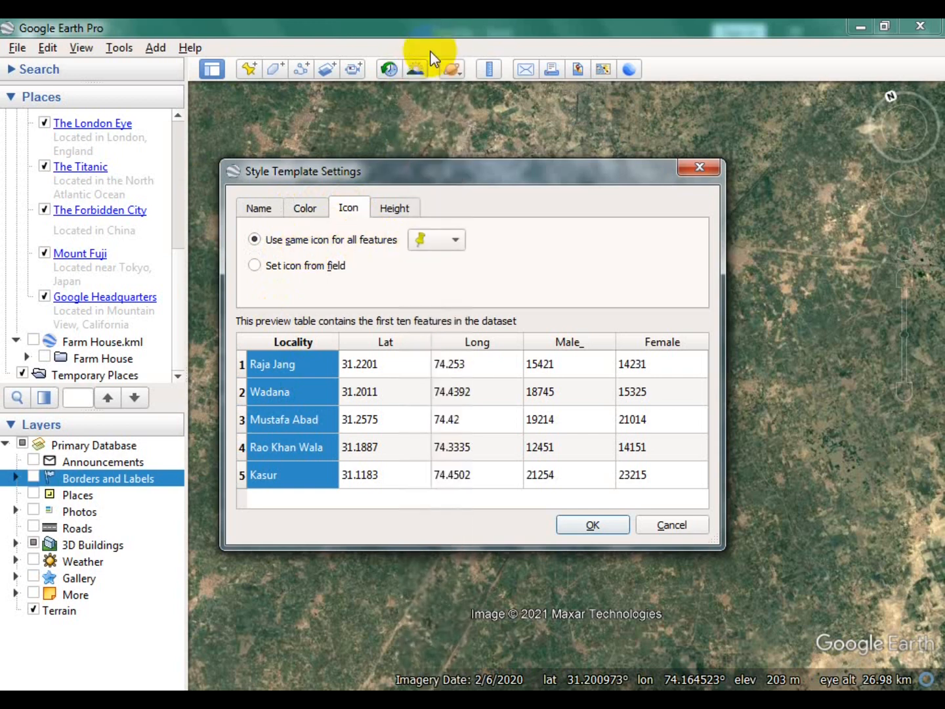
# Step: Keep the features clamped to ground and save the style template as Test File
pyautogui.click(394, 209)
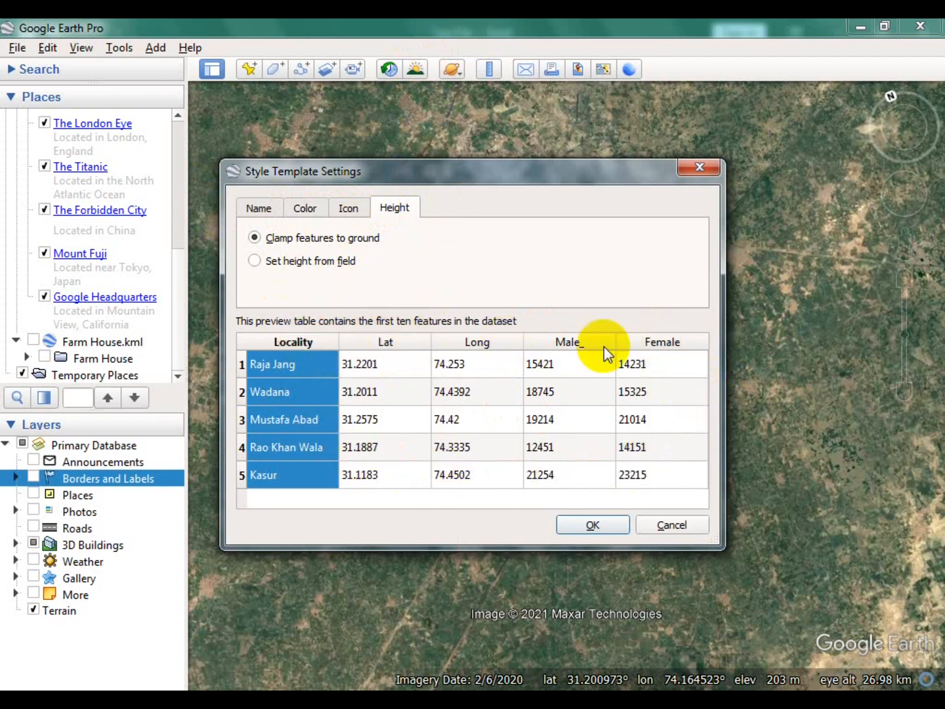
pyautogui.click(589, 526)
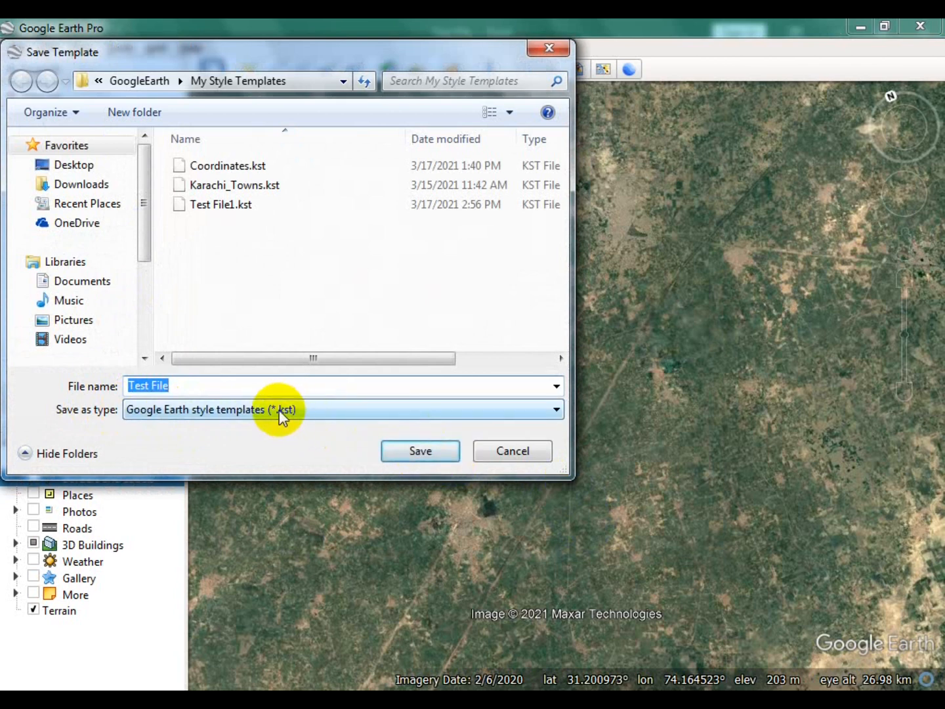
pyautogui.click(389, 450)
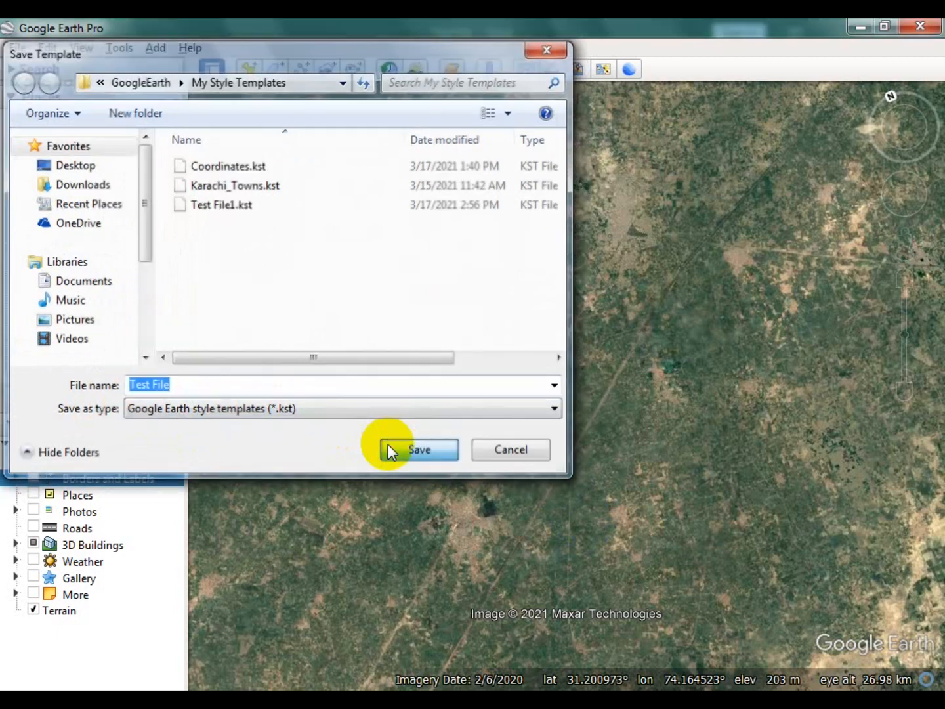
# Step: Display the imported Test File.csv placemarks on the map and bring all localities into view
pyautogui.scroll(-3, 410, 451)
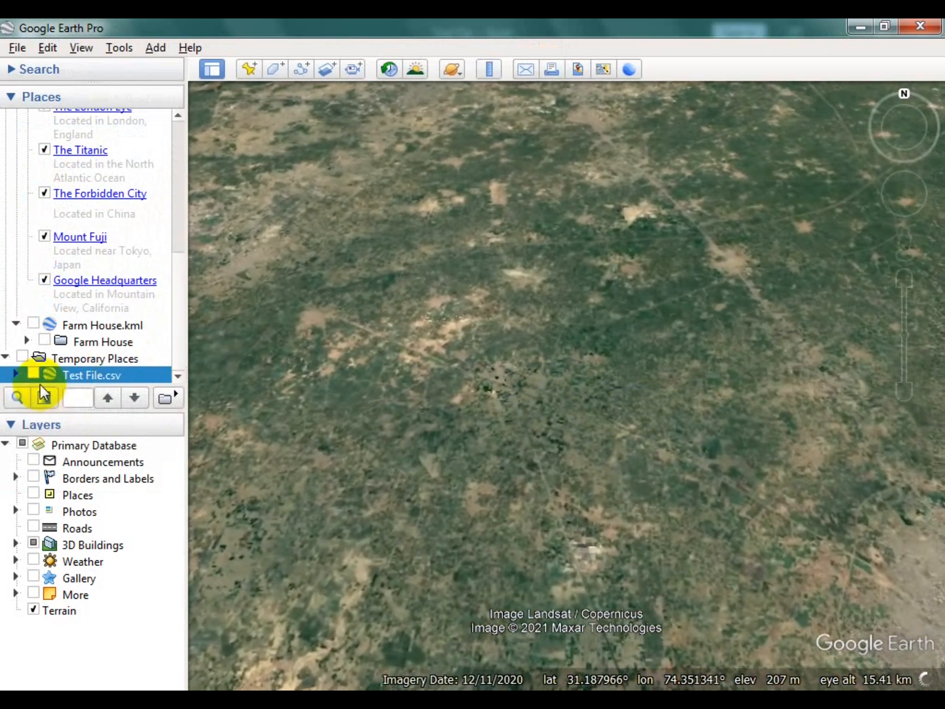
pyautogui.click(33, 374)
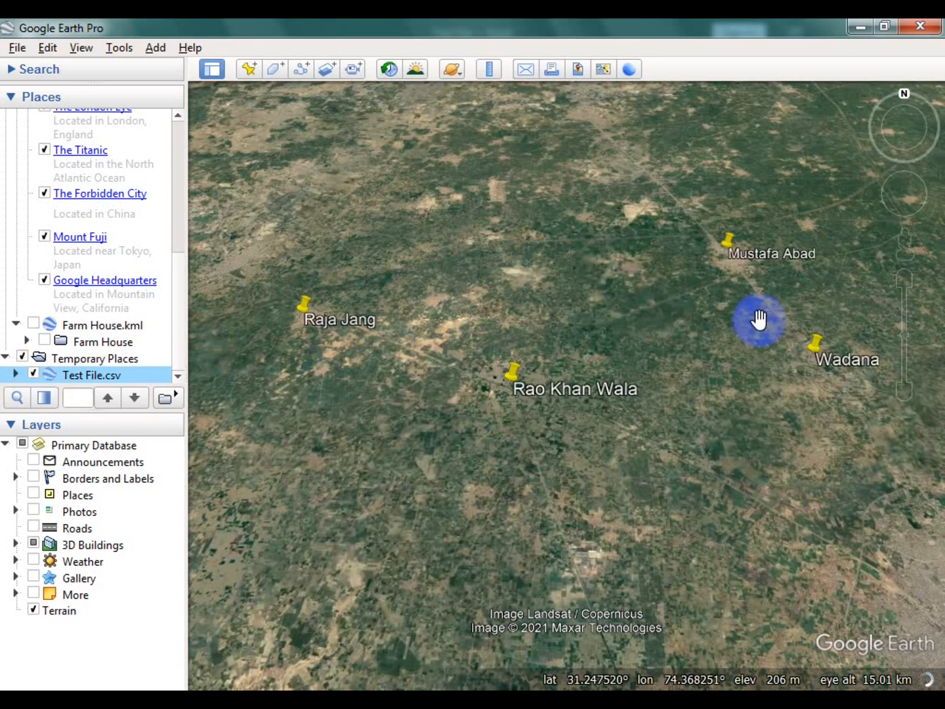
pyautogui.scroll(-3, 756, 408)
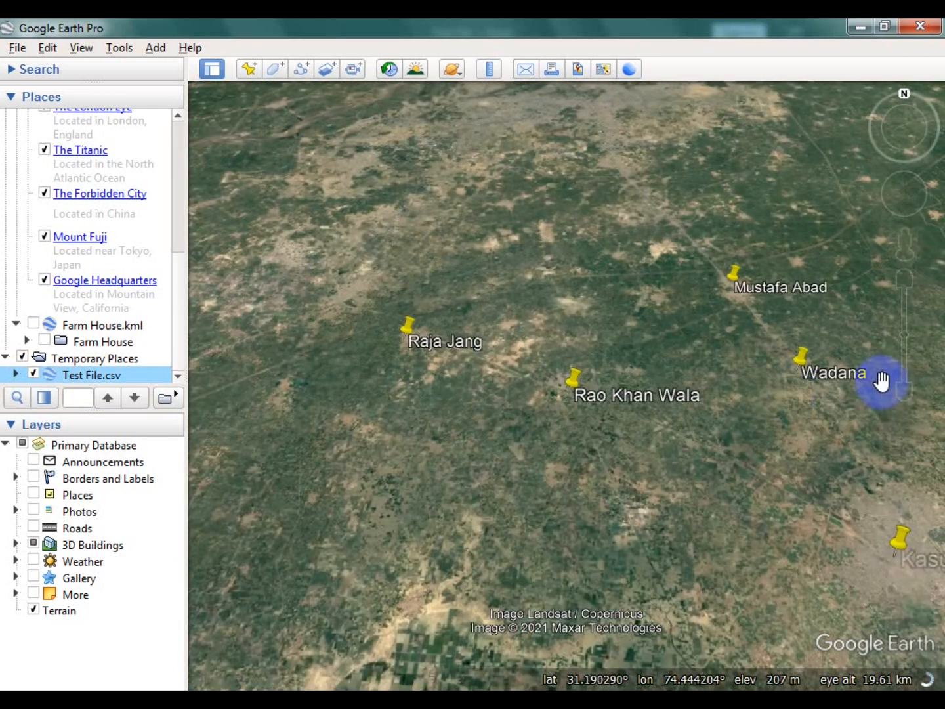
pyautogui.moveTo(785, 443); pyautogui.dragTo(559, 433)
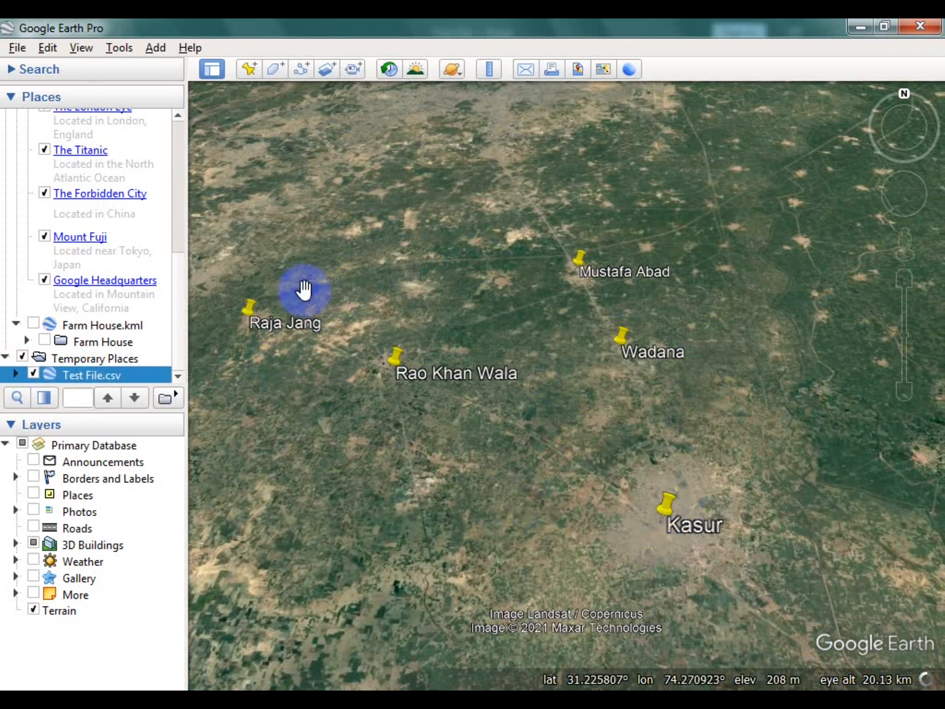
# Step: Examine the attribute details of the Raja Jang and Mustafa Abad placemarks
pyautogui.click(251, 301)
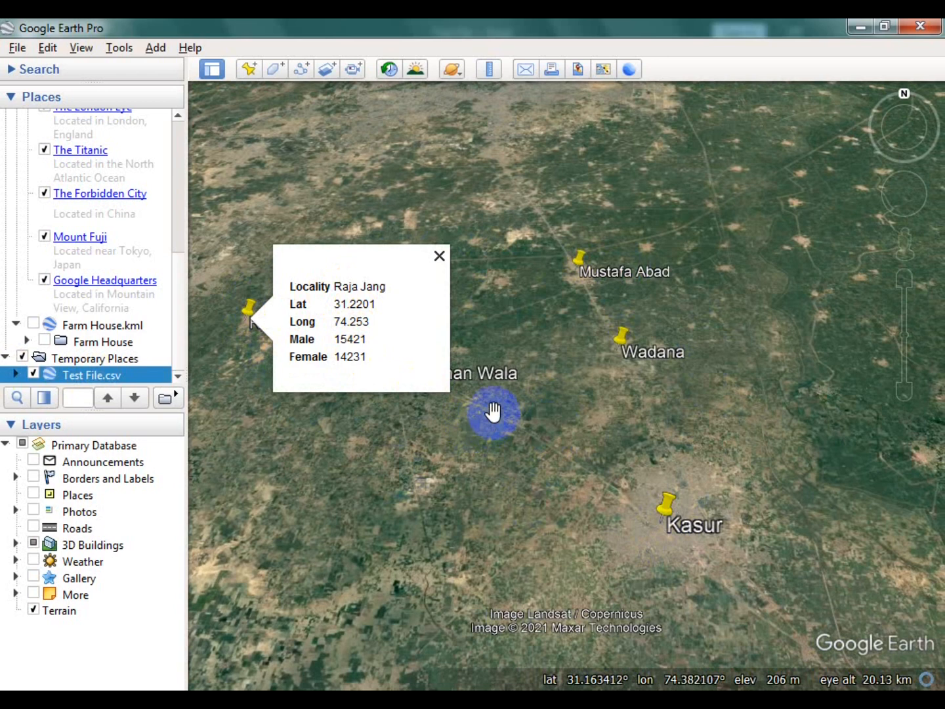
pyautogui.click(600, 418)
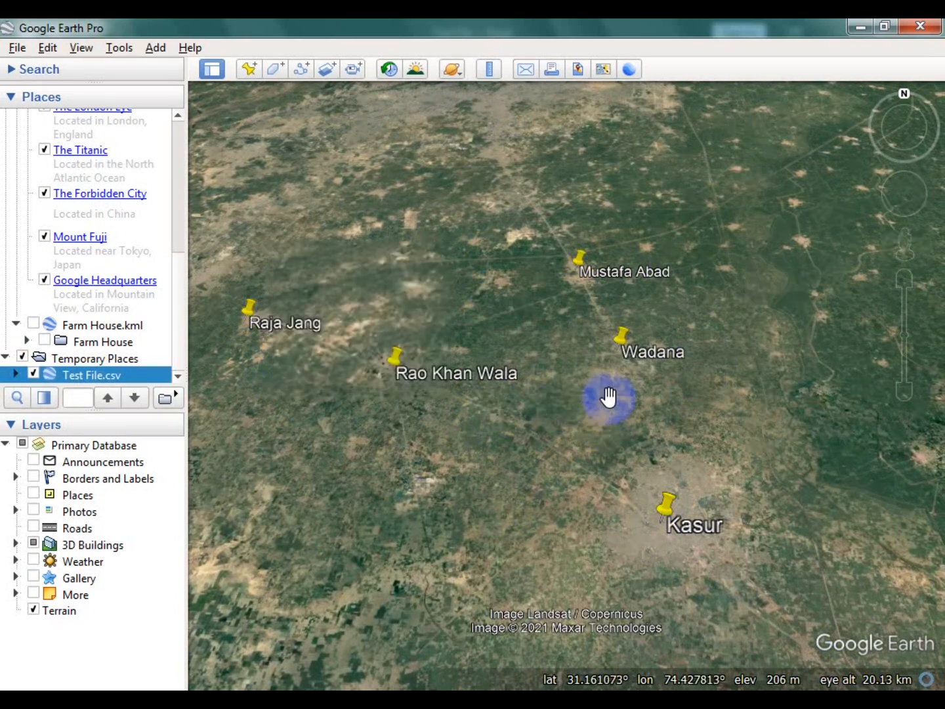
pyautogui.click(582, 262)
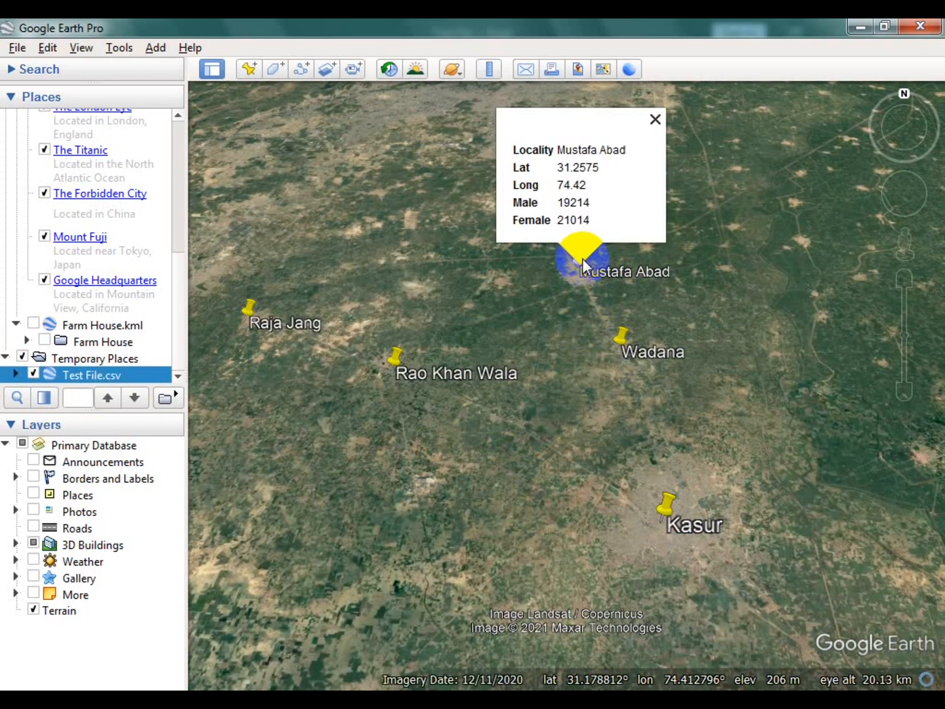